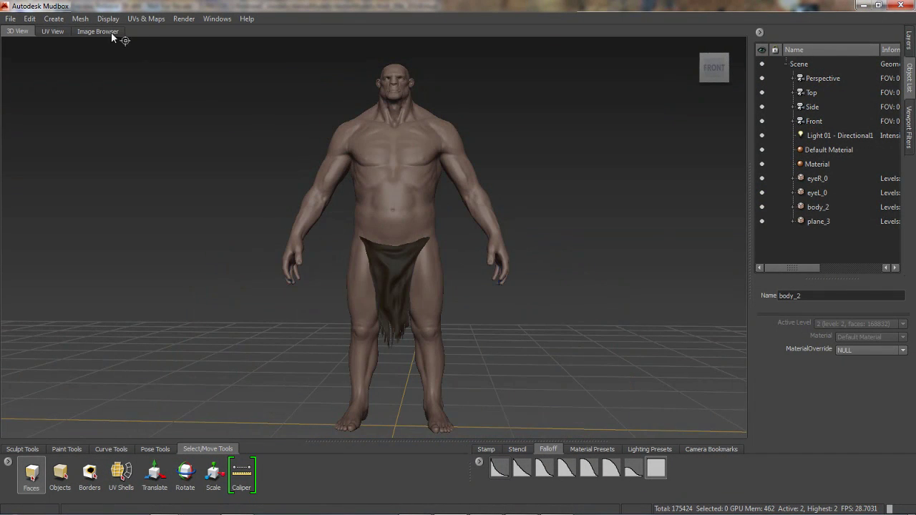
Start a new Retopologize operation for the body_2 mesh with a target base face count of 12000 and face uniformity of 0.25
left_click(81, 19)
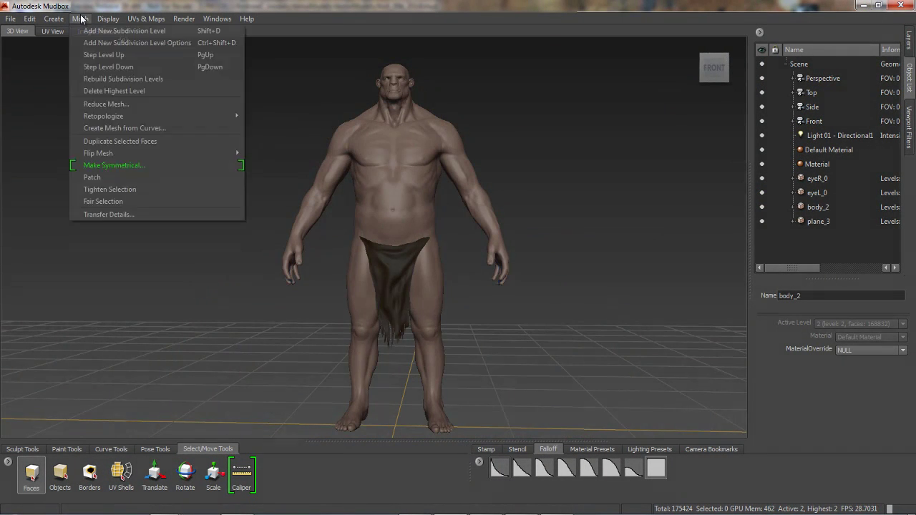
mouse_move(165, 115)
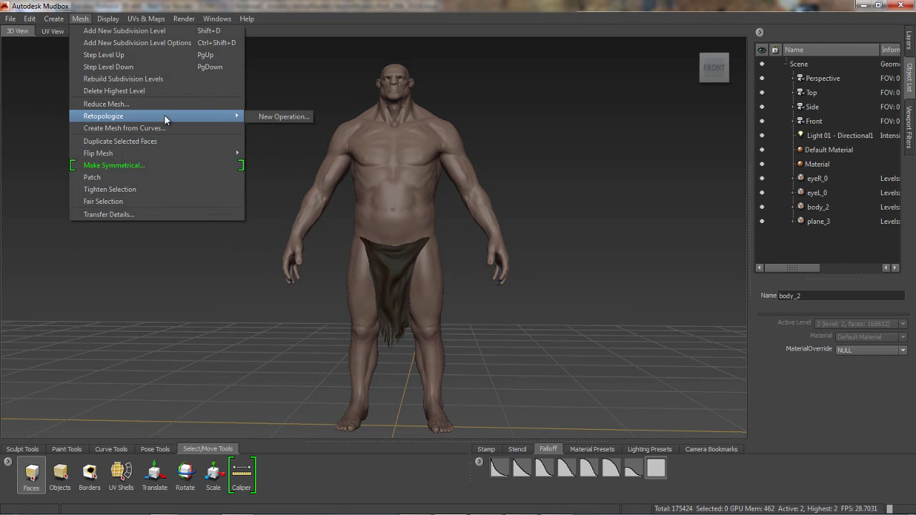
left_click(281, 117)
left_click_drag(453, 99, 680, 85)
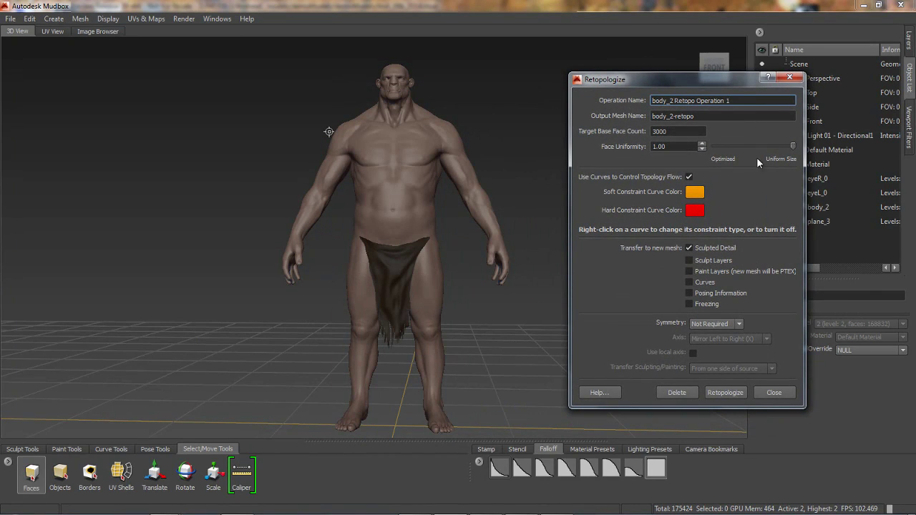
double_click(673, 131)
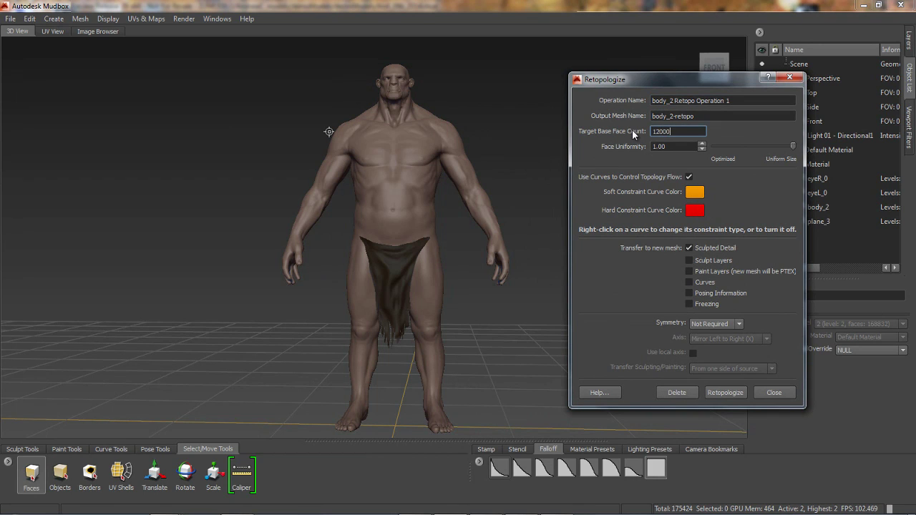
left_click_drag(791, 143, 734, 151)
Set the symmetry to Based on Axis with Mirror Left to Right (X) and retopologize the body
left_click(710, 325)
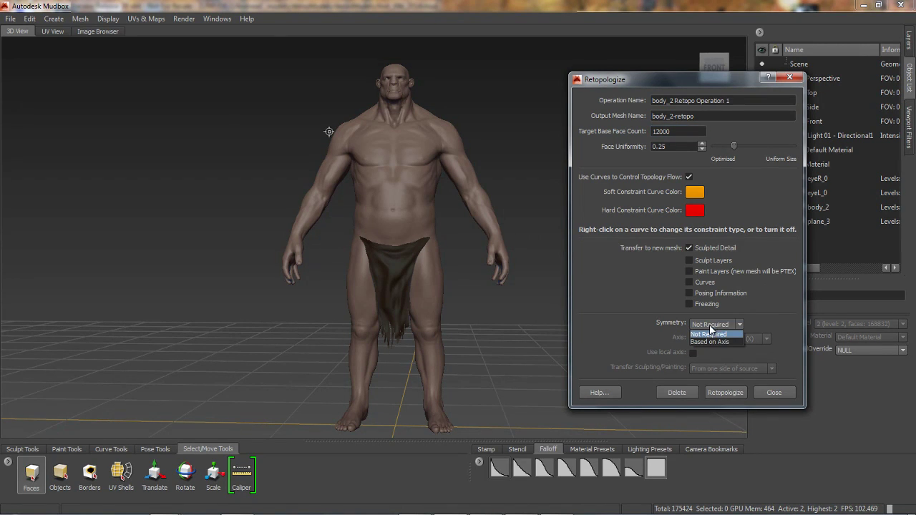
left_click(720, 341)
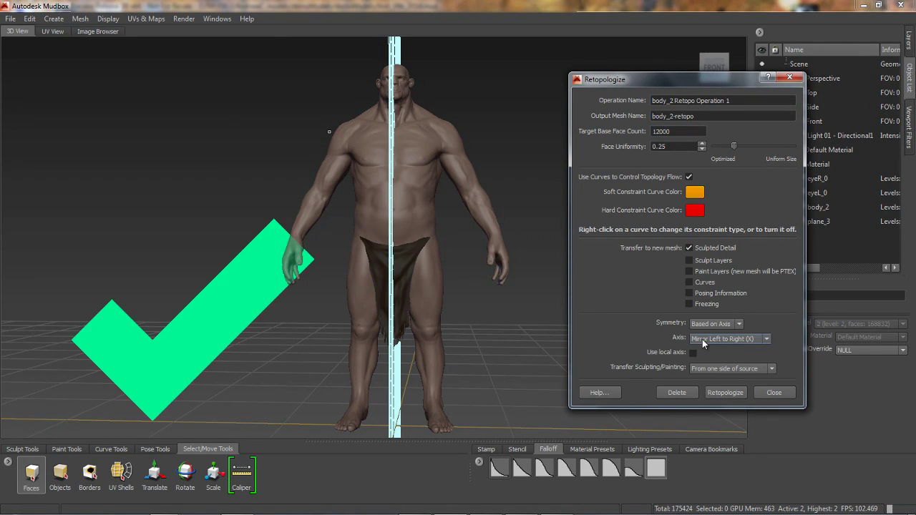
left_click(721, 338)
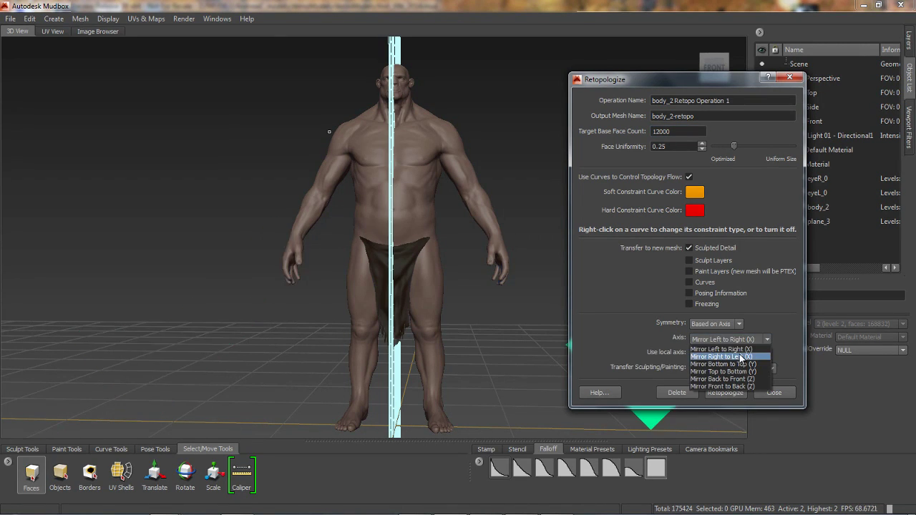
left_click(743, 350)
left_click_drag(726, 81, 859, 74)
left_click(863, 333)
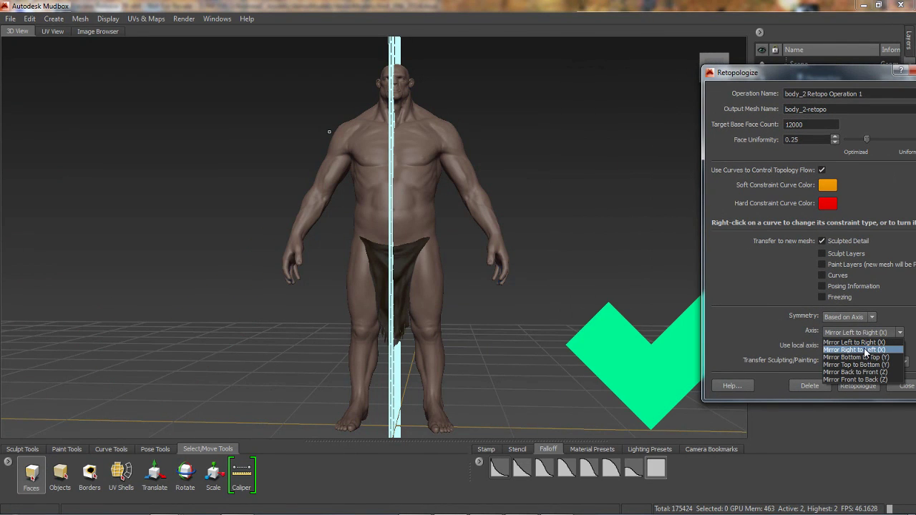
left_click(862, 343)
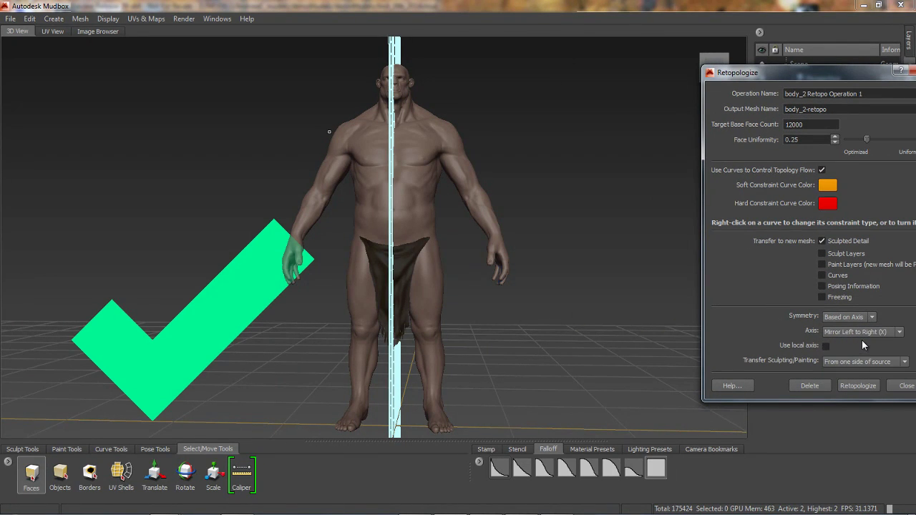
left_click(857, 385)
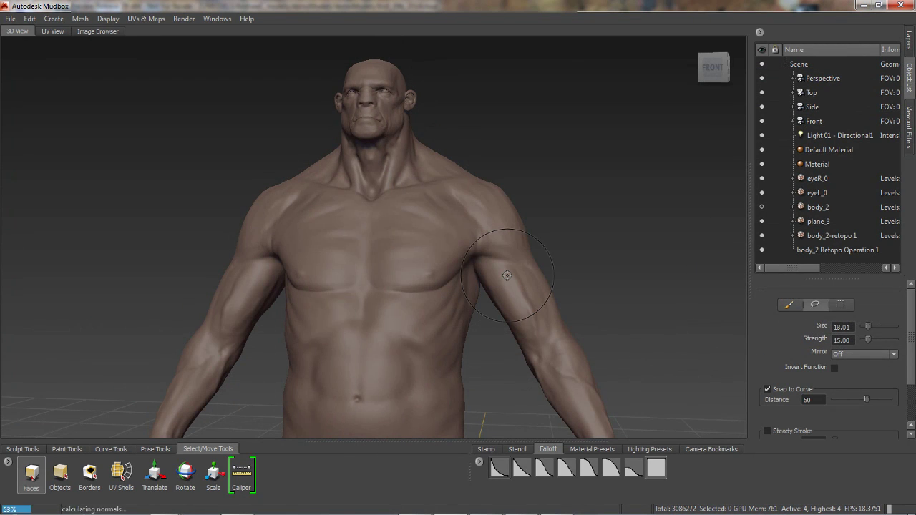
Step the retopologized body down to subdivision level 0
key("Page_Down")
key("Page_Down")
key("Page_Down")
key("Page_Down")
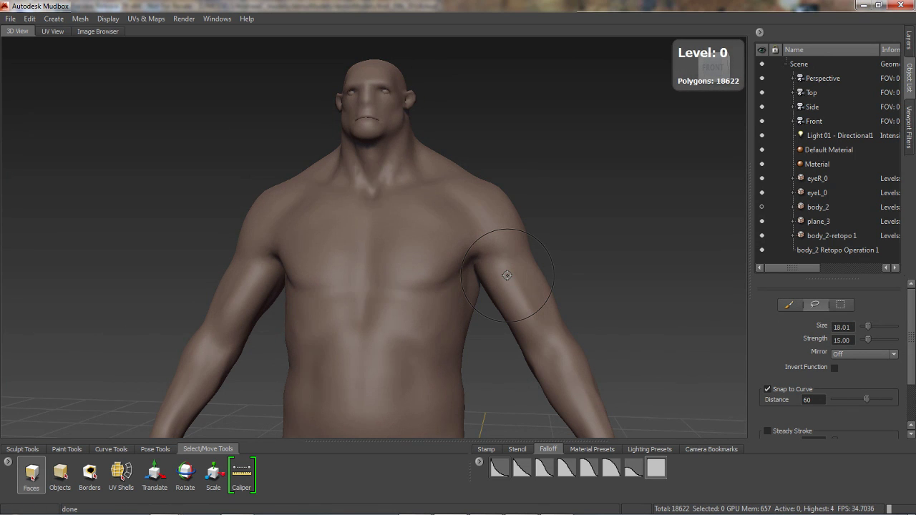
right_click_drag(629, 271, 654, 258)
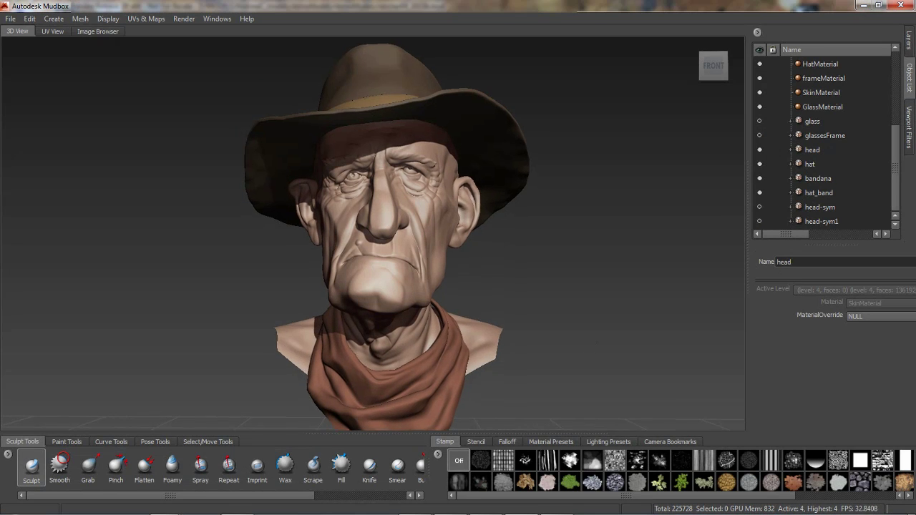
Hide the head mesh, show head-sym in its place and examine the symmetrical face under the hat
left_click_drag(597, 342, 549, 285, "alt")
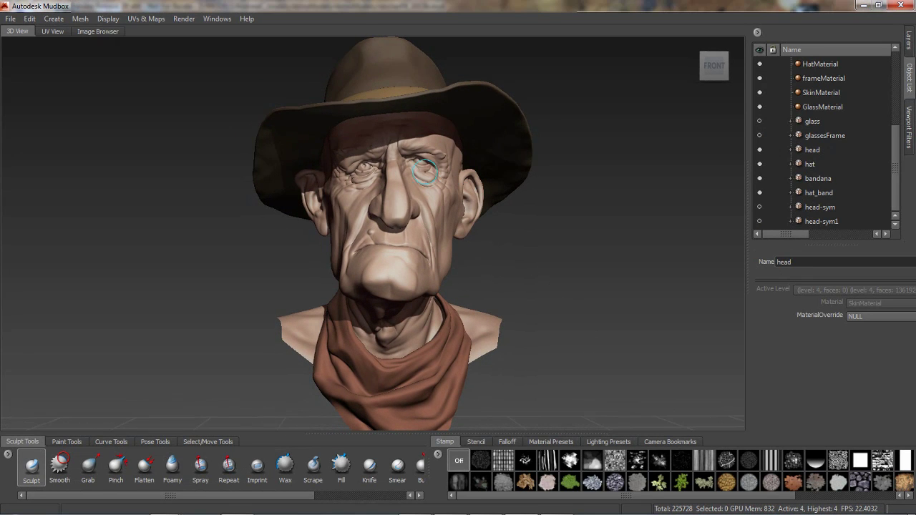
left_click_drag(441, 216, 403, 171, "alt")
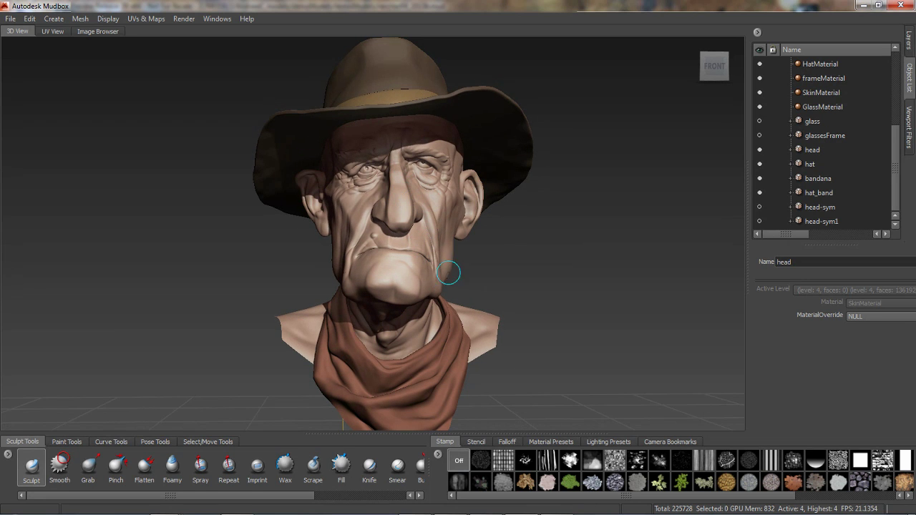
left_click_drag(468, 251, 473, 263, "alt")
right_click_drag(473, 263, 476, 268, "alt")
left_click_drag(488, 315, 486, 287, "alt")
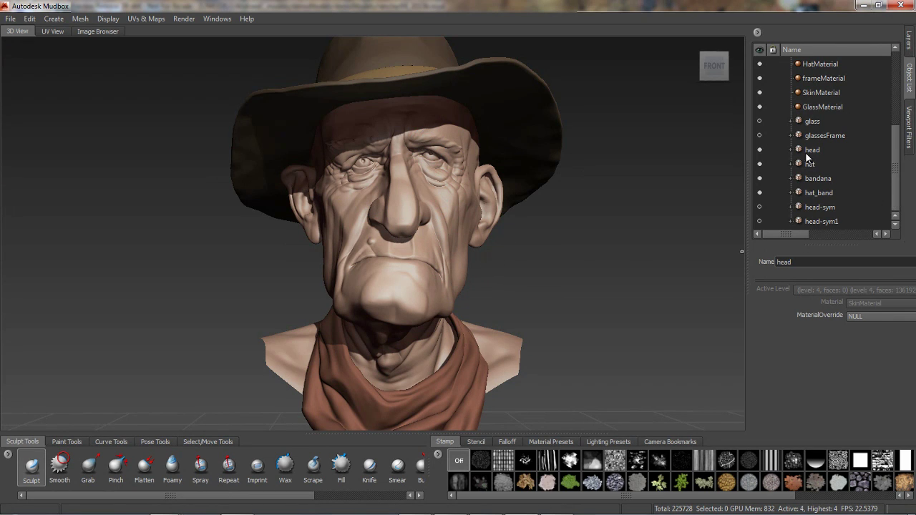
left_click(760, 149)
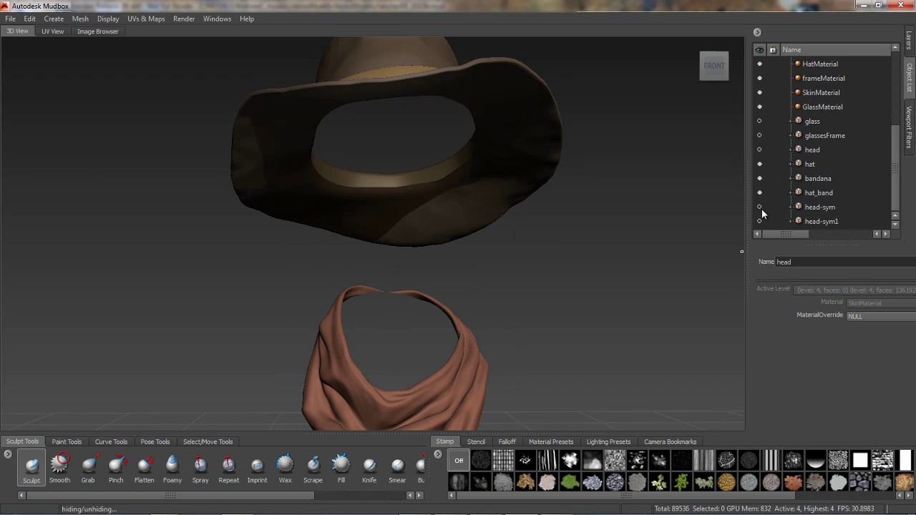
left_click(759, 207)
left_click_drag(429, 242, 411, 234, "alt")
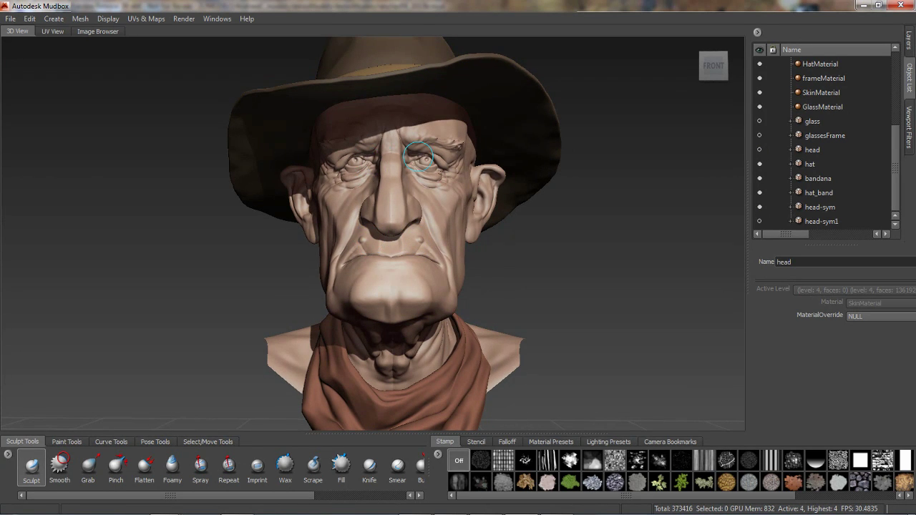
left_click_drag(441, 175, 487, 165, "alt")
left_click_drag(518, 195, 435, 183, "alt")
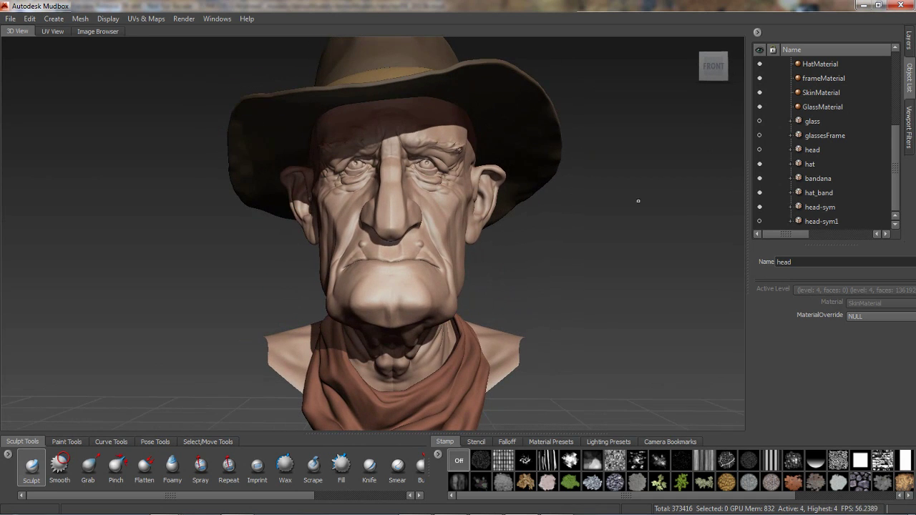
Swap head-sym for head-sym1 to compare the other symmetrical version, and restore the original head mesh
left_click(759, 206)
left_click(759, 221)
mouse_move(425, 226)
left_mouse_down("alt")
mouse_move(358, 220)
mouse_move(440, 220)
left_mouse_up("alt")
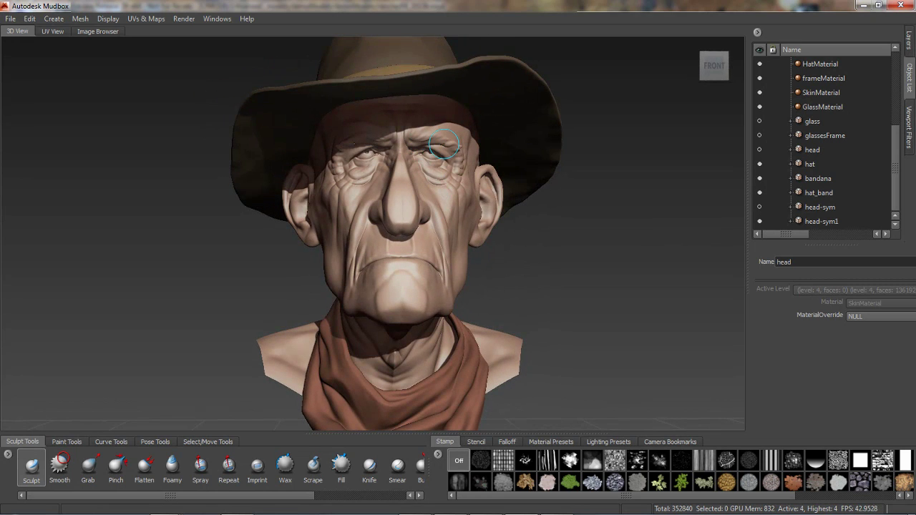
left_click_drag(459, 250, 434, 147, "alt")
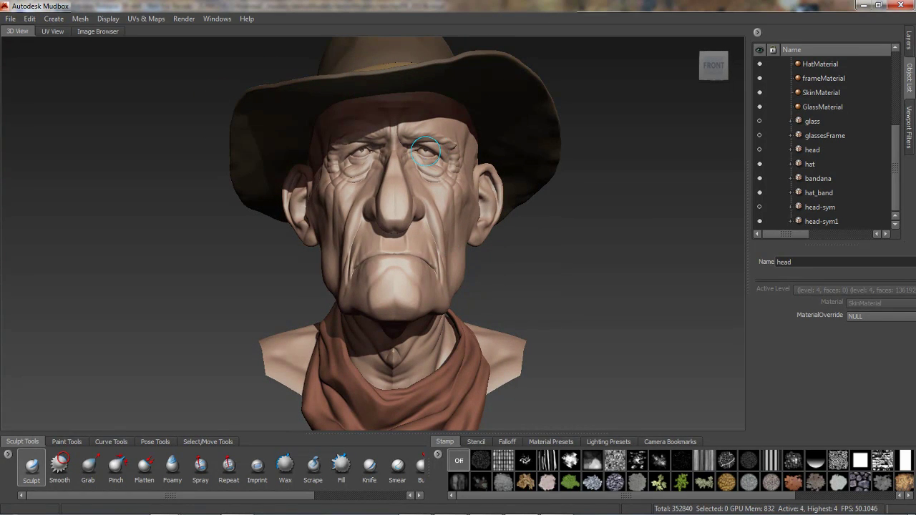
left_click(759, 221)
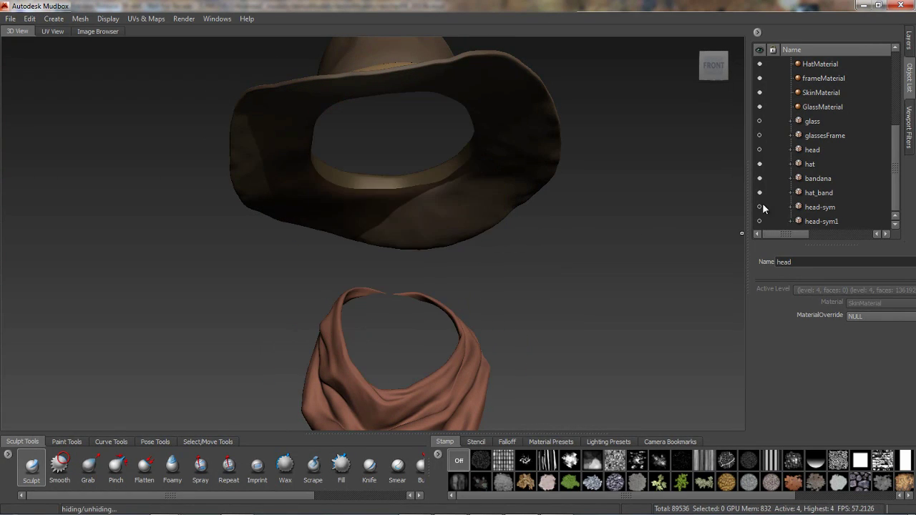
left_click(759, 149)
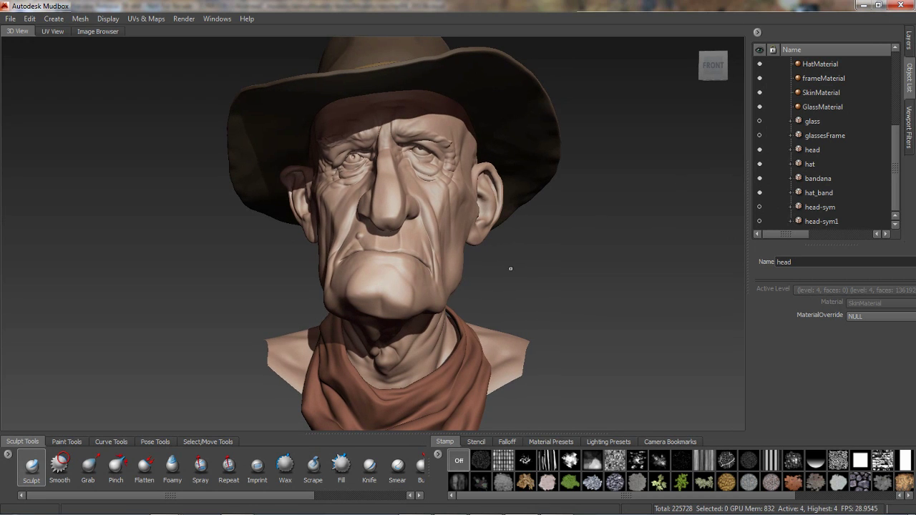
Start a new Retopologize operation for the head mesh with a target base face count of 5000 and face uniformity of 0.43
middle_click_drag(478, 220, 320, 232, "alt")
left_click_drag(319, 232, 322, 247, "alt")
left_click(80, 19)
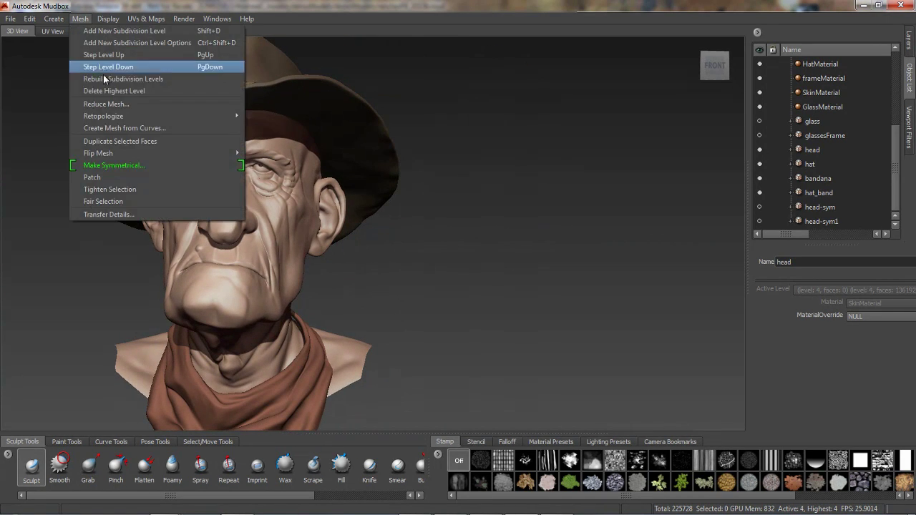
mouse_move(137, 116)
left_click(275, 116)
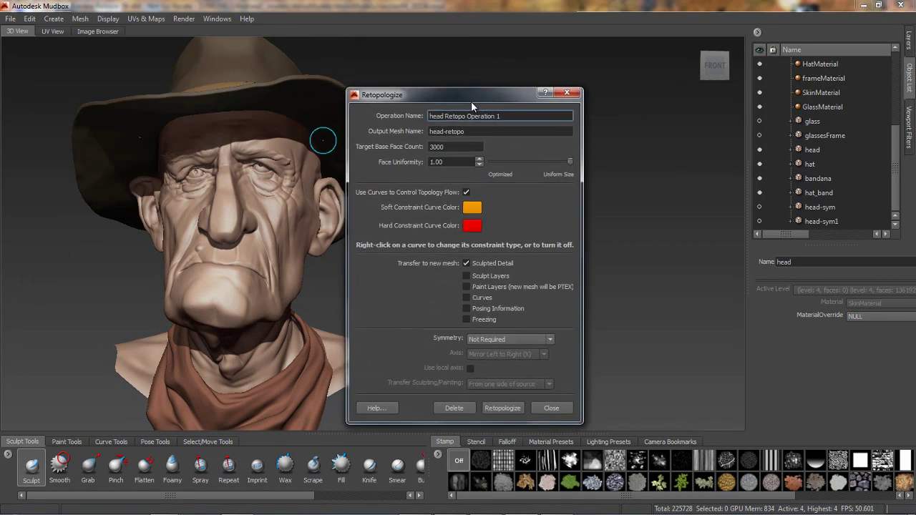
double_click(541, 133)
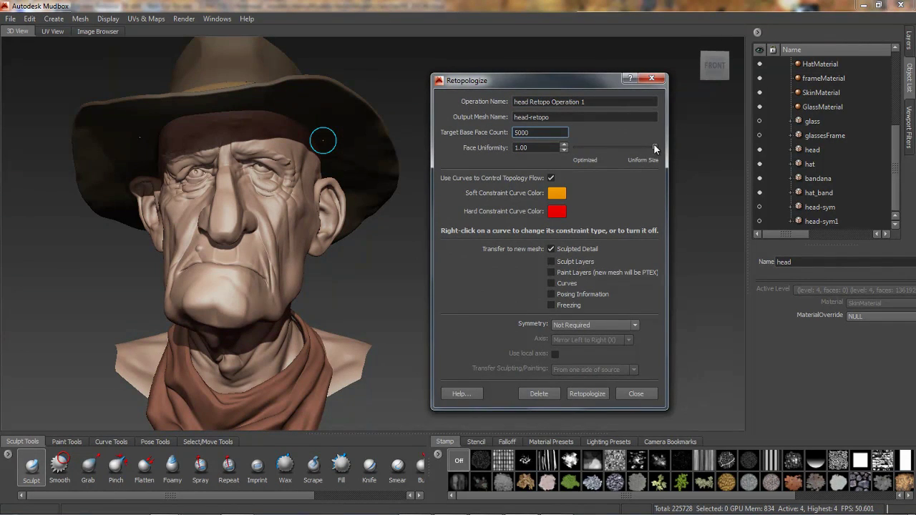
left_click_drag(610, 147, 609, 147)
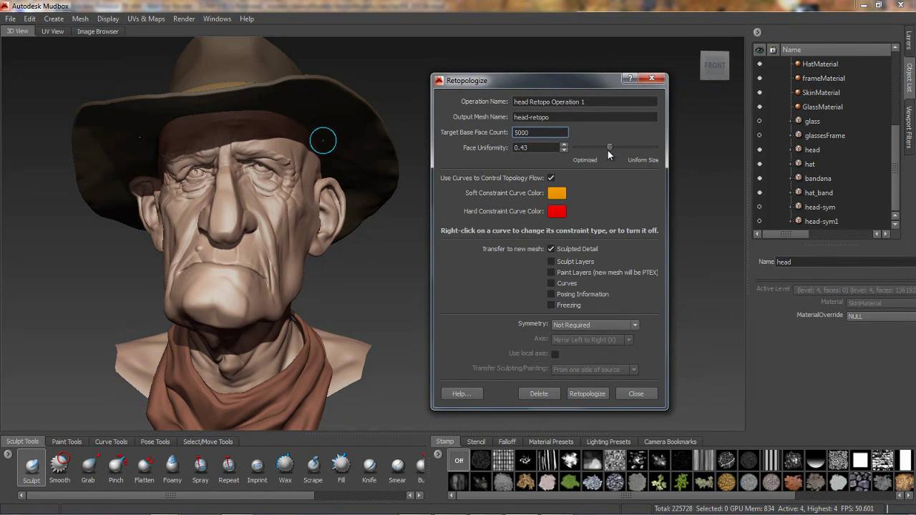
Set the symmetry to Based on Source Topology and retopologize the head
left_click(610, 324)
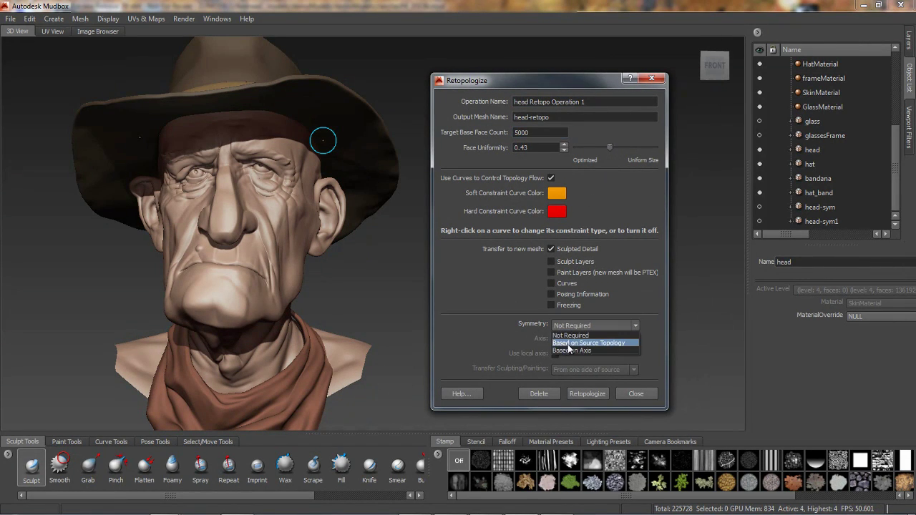
left_click(613, 344)
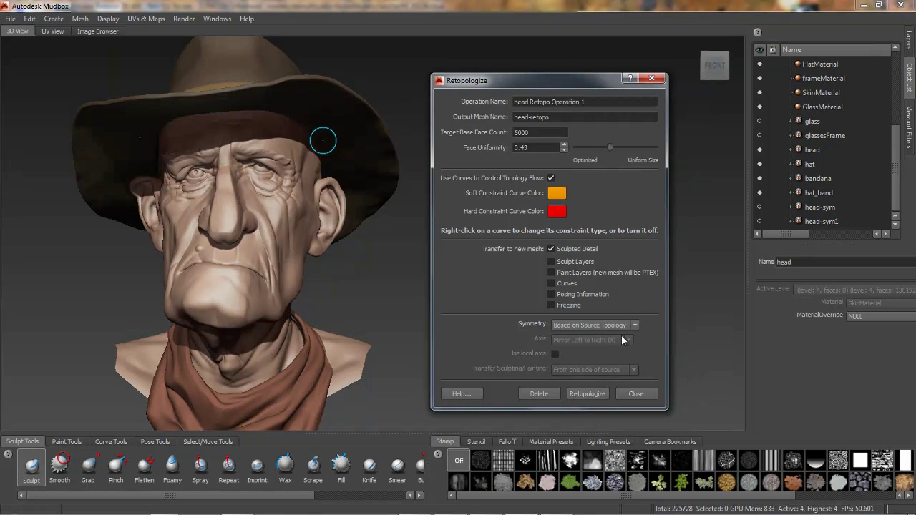
left_click(587, 394)
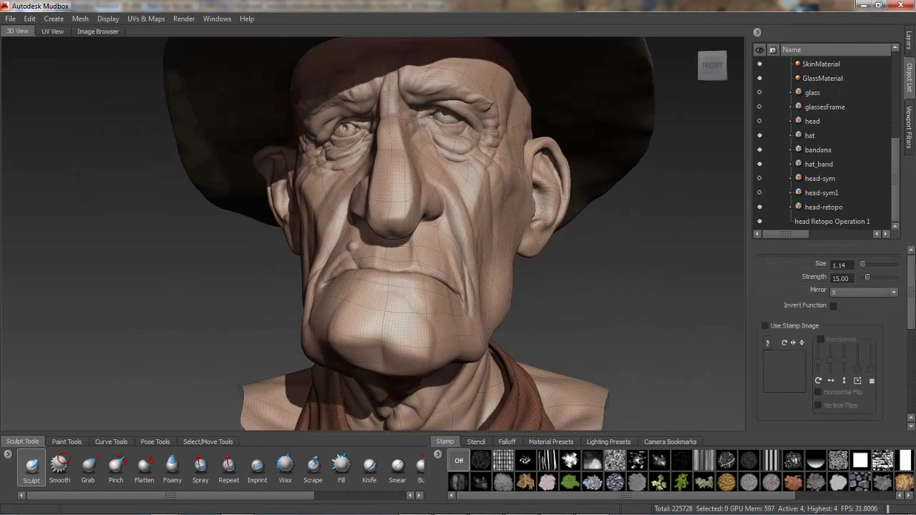
Set the Sculpt brush's mirror option to Tangent for the retopologized head
left_click_drag(538, 328, 558, 345, "alt")
left_click(845, 292)
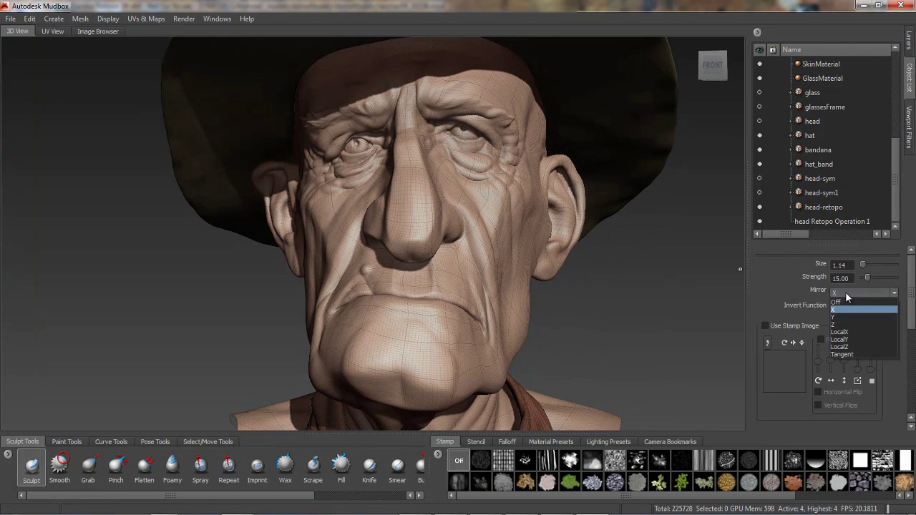
left_click(847, 351)
left_click_drag(463, 152, 472, 161, "alt")
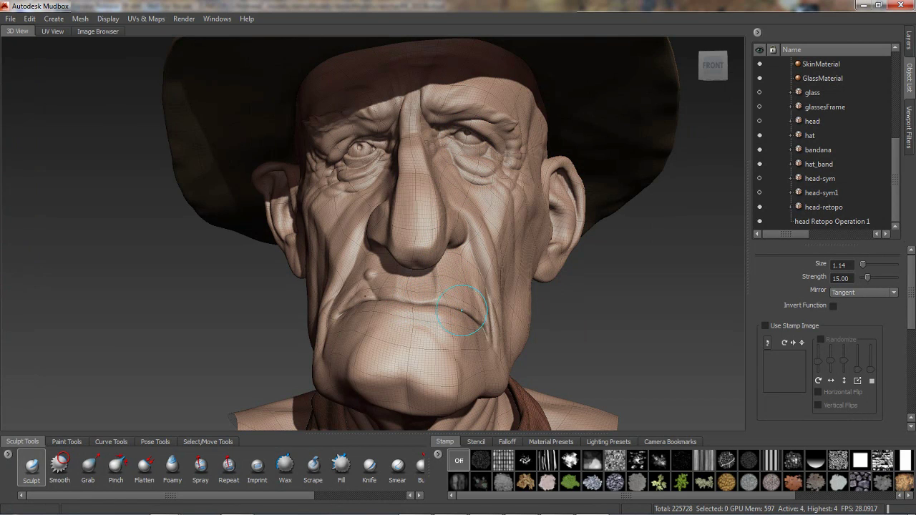
left_click_drag(475, 320, 486, 335)
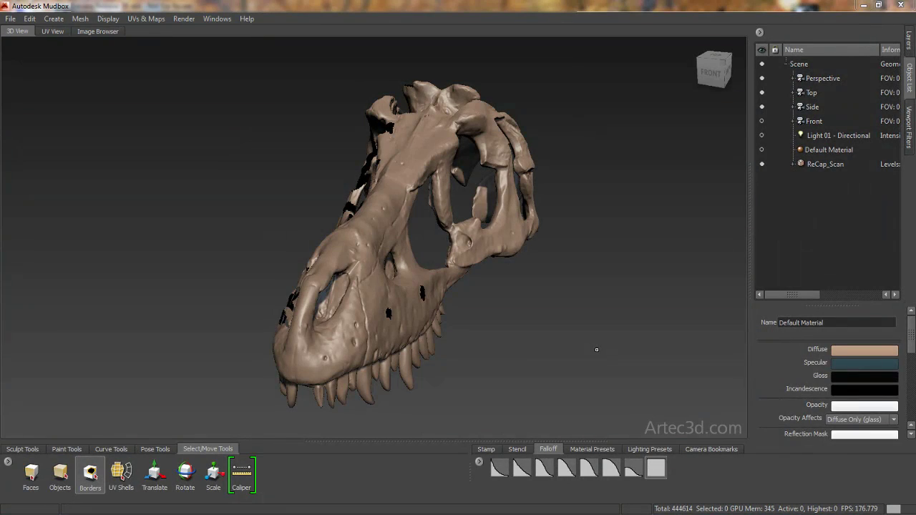
Select the borders of the two small holes in the side of the skull's upper jaw, above the teeth
left_click_drag(598, 355, 682, 323, "alt")
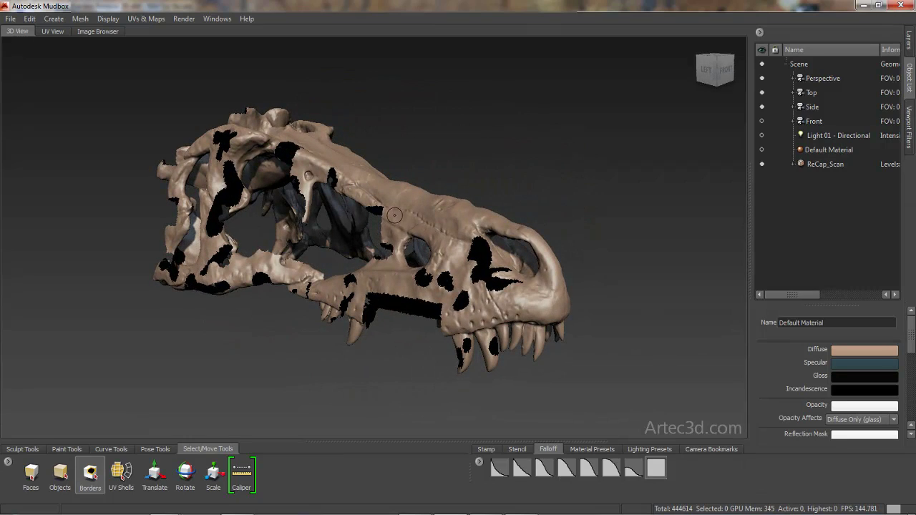
left_click_drag(264, 259, 303, 265, "alt")
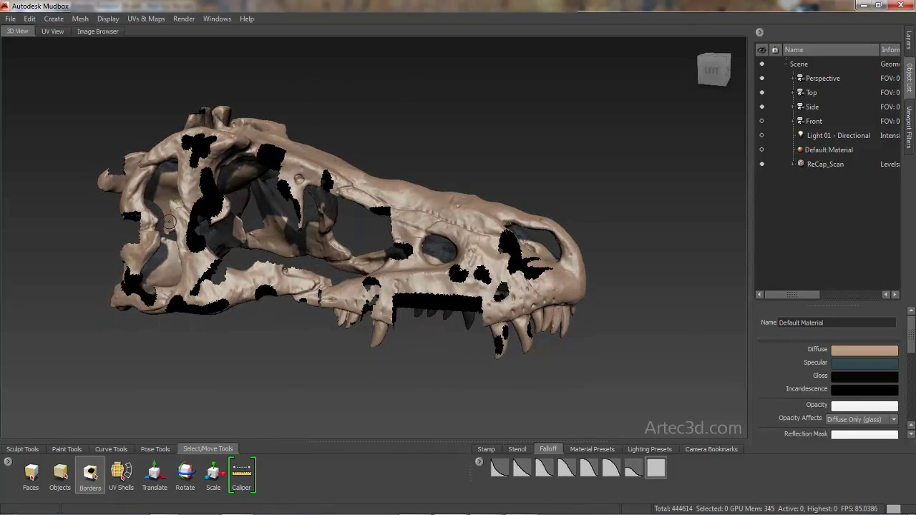
left_click_drag(405, 287, 231, 309, "alt")
scroll(225, 367, "up", 3)
left_click(278, 297)
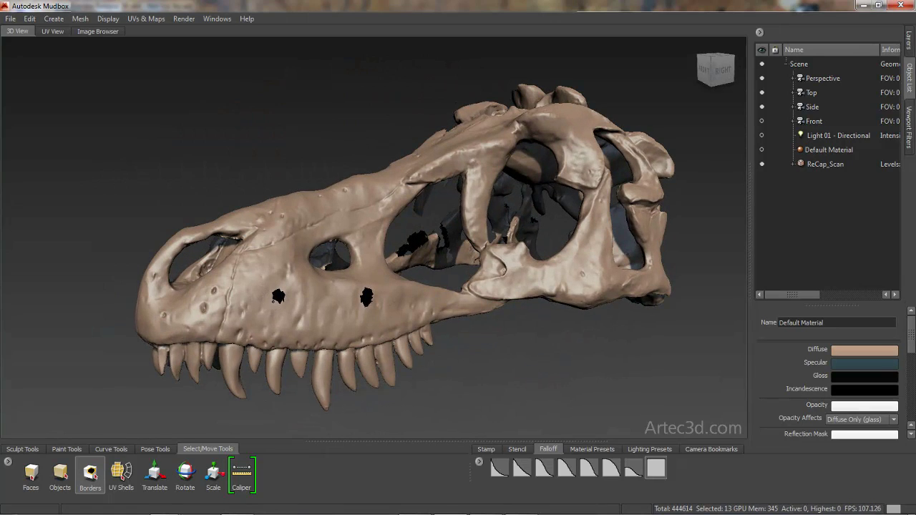
left_click(363, 299)
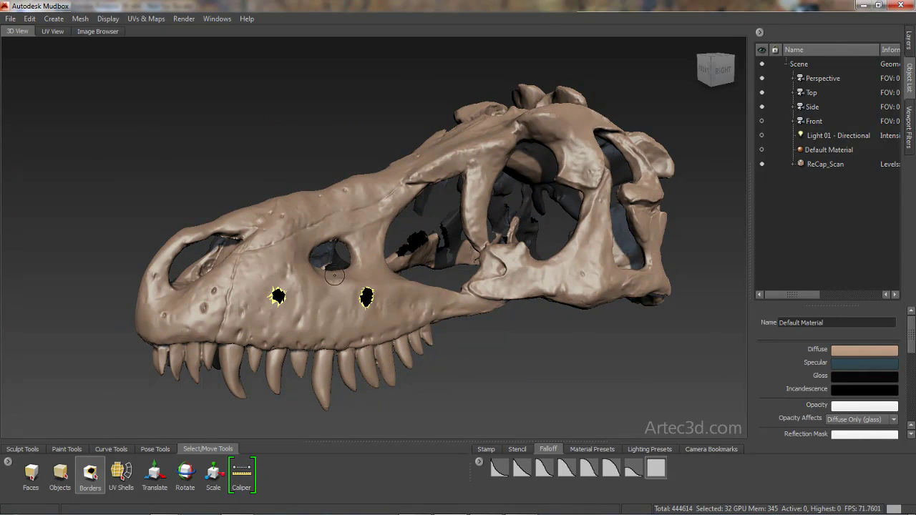
Patch the two selected holes in the upper jaw and apply Fair Selection to the patched faces
left_click(80, 18)
left_click(107, 177)
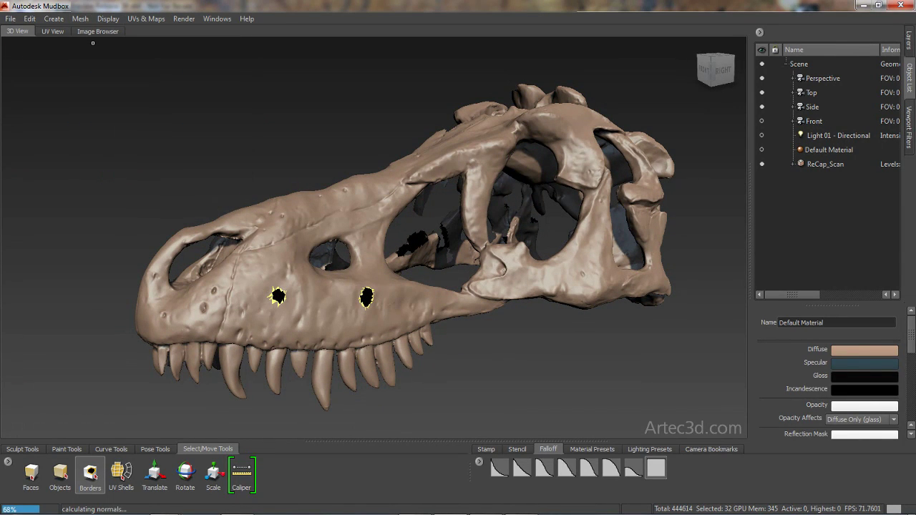
left_click(80, 18)
left_click(107, 202)
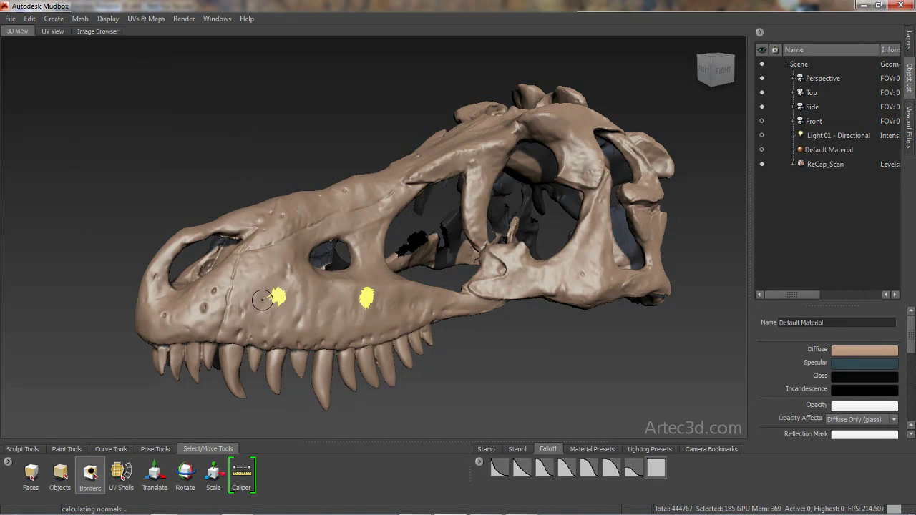
Make the skull scan symmetrical with Left/Right (X) Symmetry set to Mirror Right to Left
left_click(80, 18)
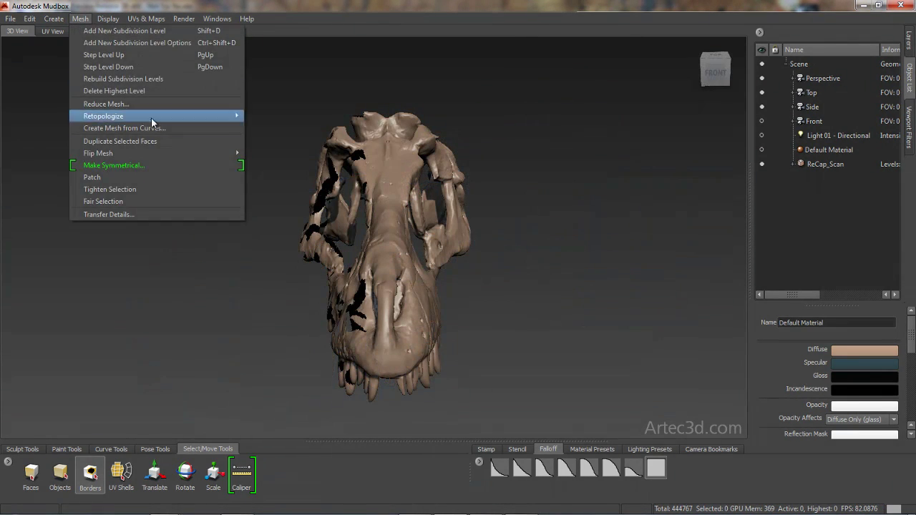
left_click(171, 166)
left_click_drag(440, 208, 579, 199)
left_click(633, 219)
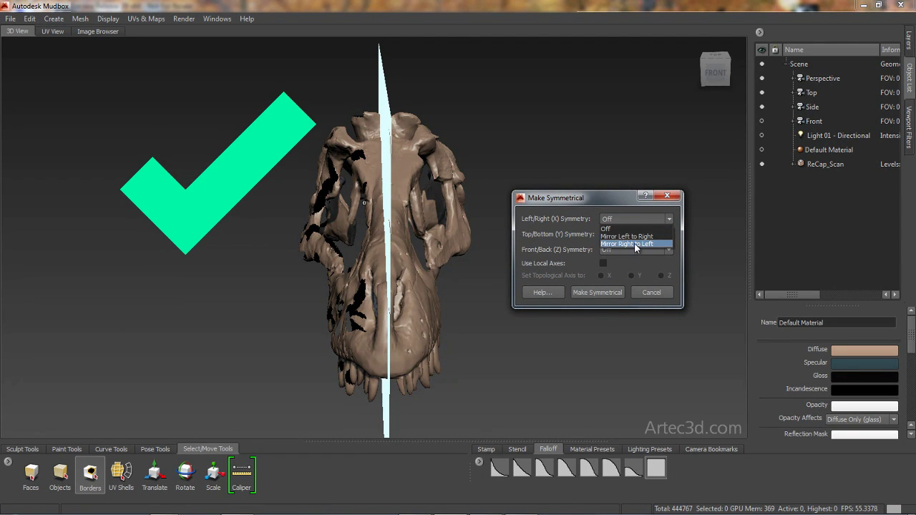
left_click(636, 244)
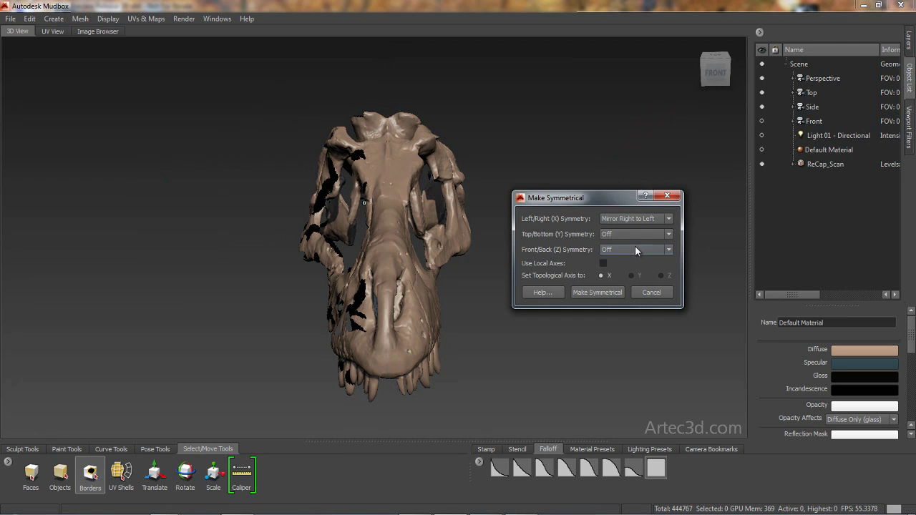
left_click_drag(616, 201, 672, 176)
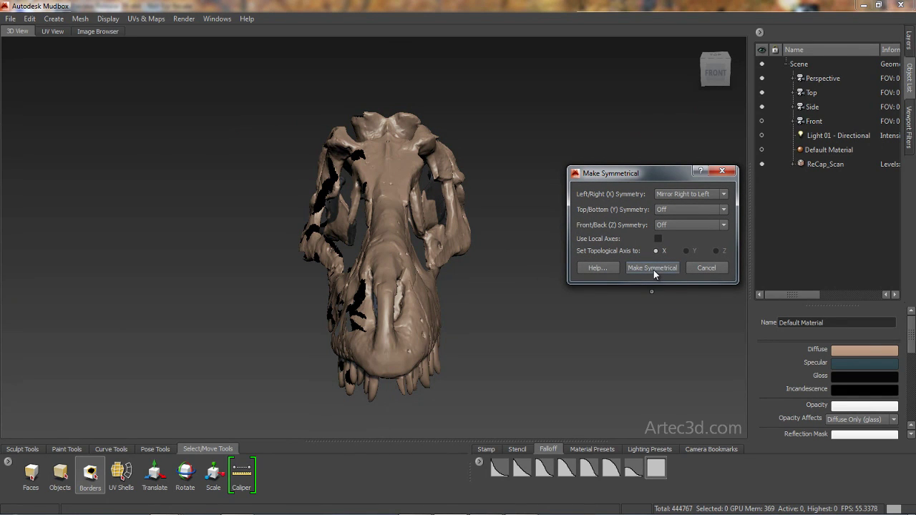
left_click(652, 267)
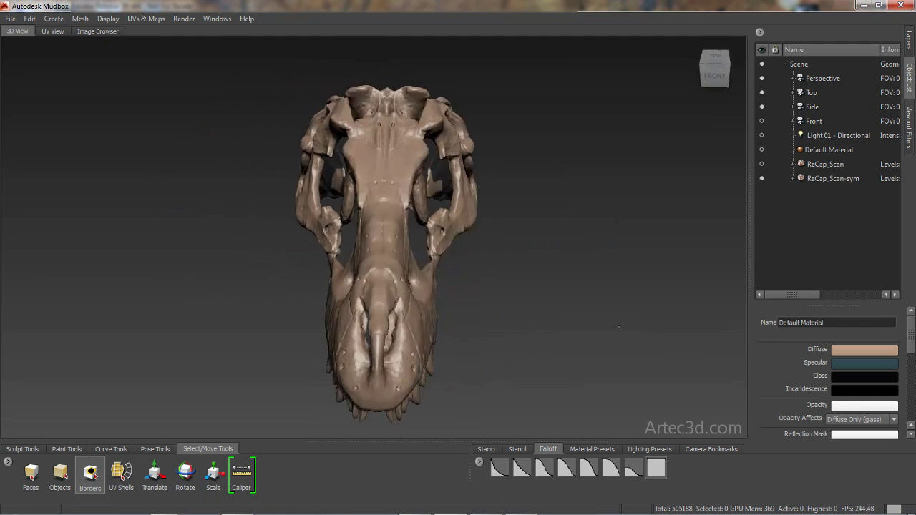
Compare ReCap_Scan-sym with the original ReCap_Scan by swapping their visibility, leaving the symmetrical skull shown
left_click_drag(619, 327, 549, 310, "alt")
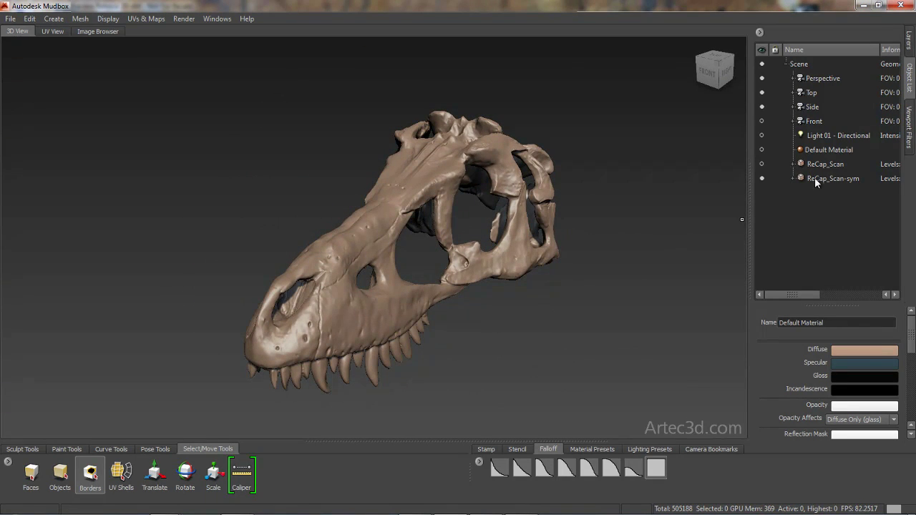
left_click(762, 178)
left_click(762, 164)
left_click_drag(609, 245, 725, 226, "alt")
left_click(762, 163)
left_click(762, 178)
left_click_drag(544, 279, 607, 276, "alt")
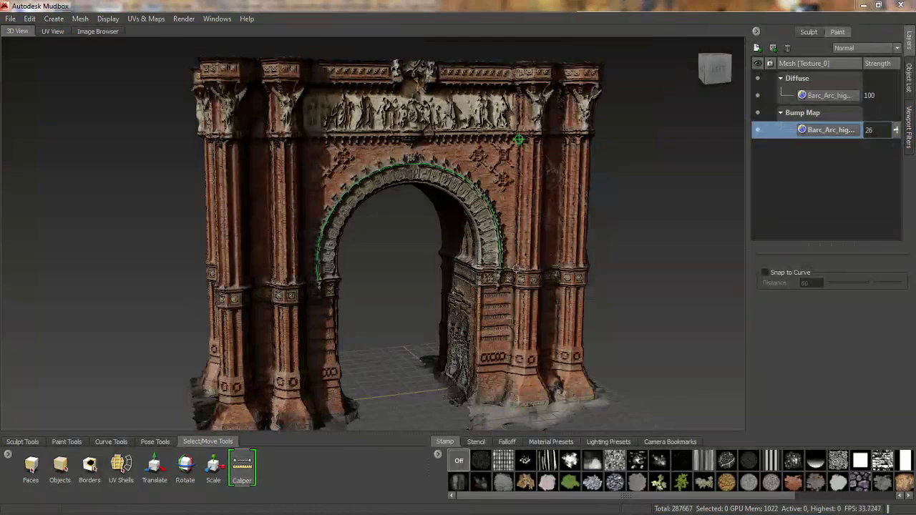
On the brick arch model, measure the wall height beside the arch opening and the span along the arch curve with the Caliper
left_click_drag(519, 139, 513, 269)
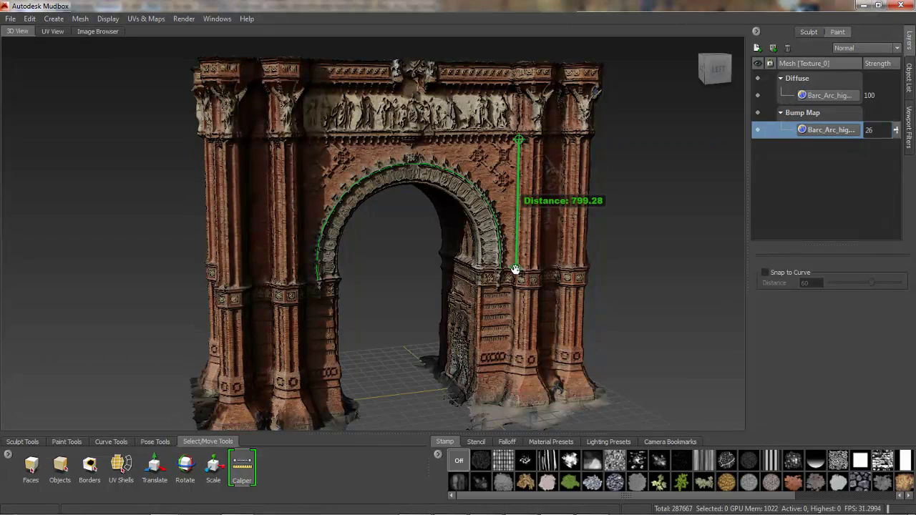
left_click_drag(518, 139, 544, 137)
left_click_drag(498, 228, 317, 281)
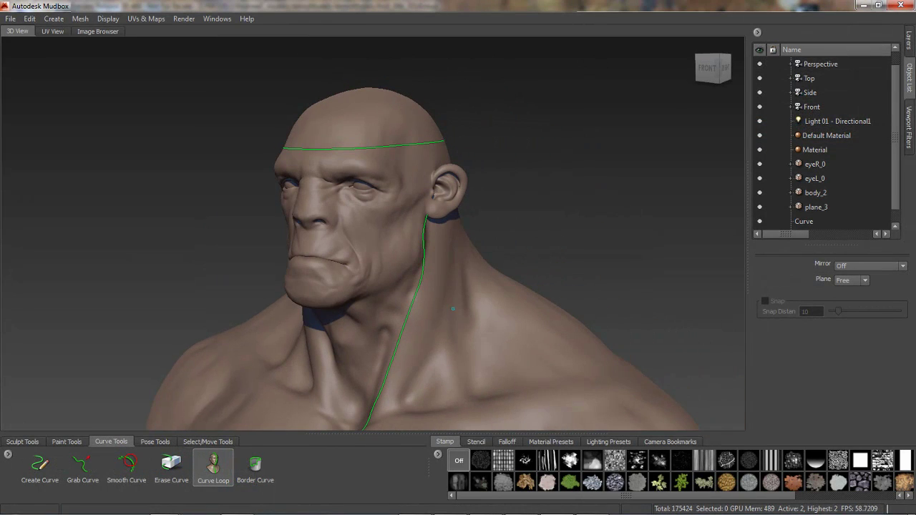
Measure between two points on the curve around the character's head using the Caliper with Snap to Curve
left_click(208, 441)
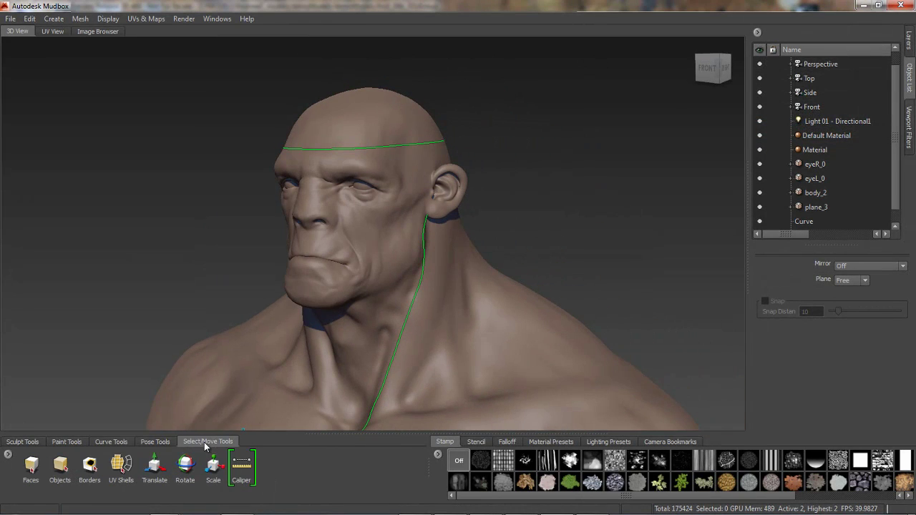
left_click(241, 470)
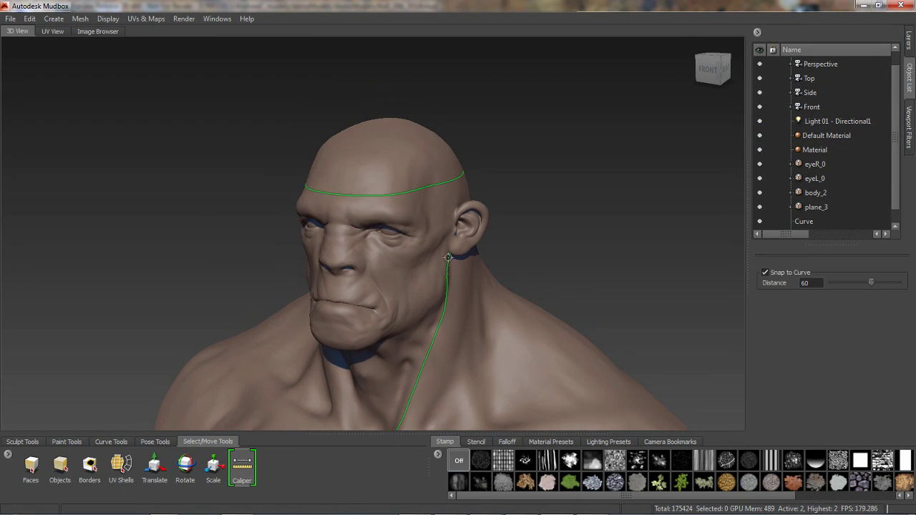
left_click(329, 176)
left_click_drag(402, 182, 298, 231, "alt")
left_click(197, 294)
left_click_drag(198, 294, 226, 259)
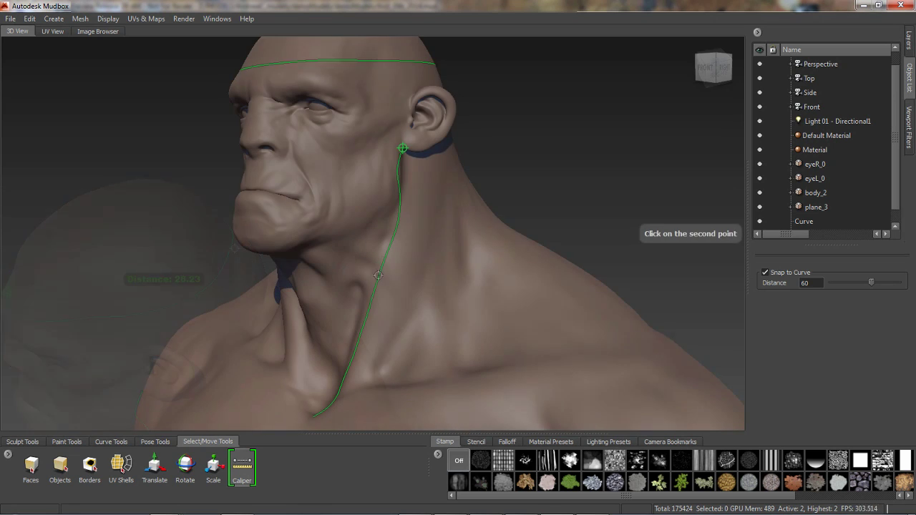
Measure along the neck curve from below the ear, and measure the distance between the character's eyes
left_click(373, 289)
mouse_move(373, 290)
left_mouse_down()
mouse_move(352, 357)
mouse_move(313, 416)
mouse_move(367, 299)
left_mouse_up()
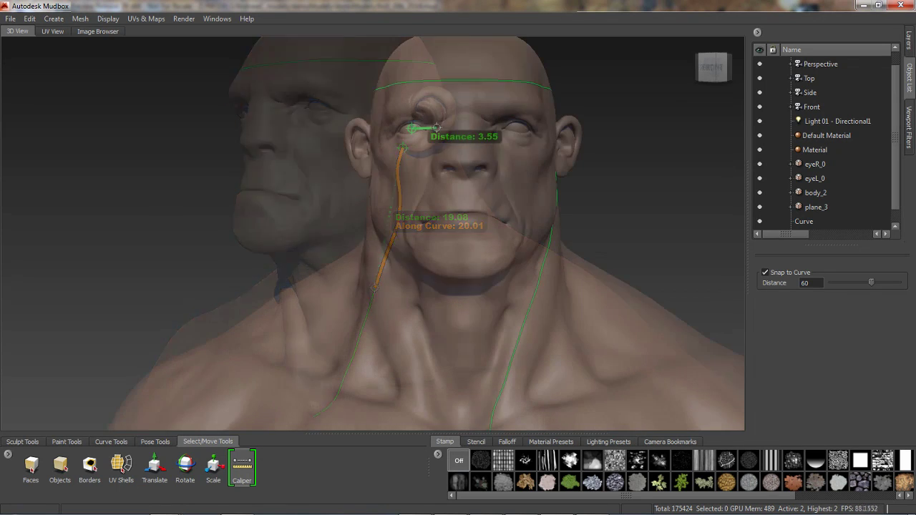
left_click_drag(435, 128, 514, 127)
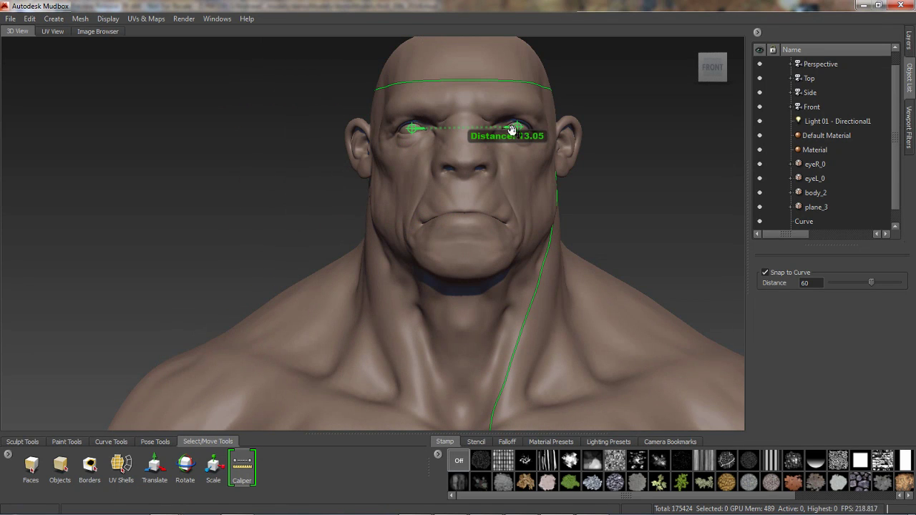